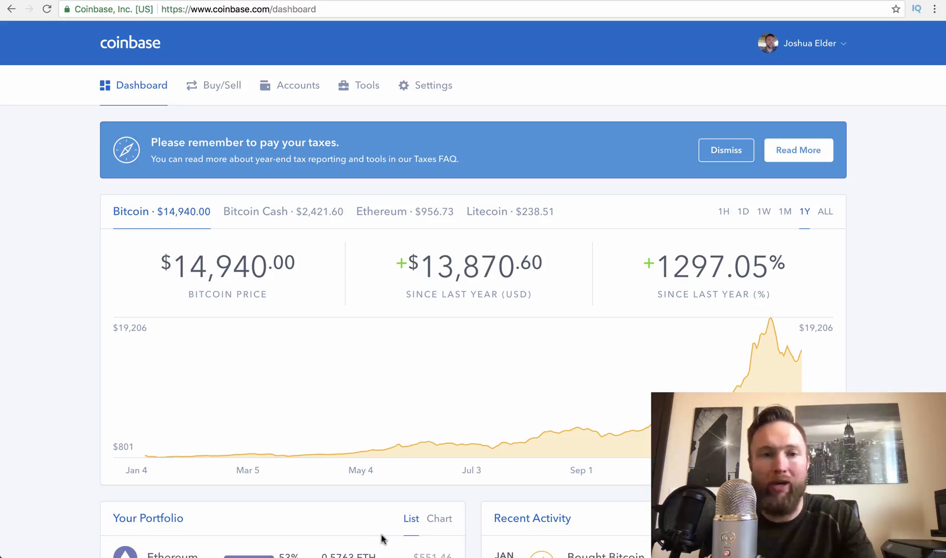
# Step: Start a send from the Coinbase BTC Wallet, then bring up Binance's Deposits & Withdrawals page
pyautogui.click(285, 91)
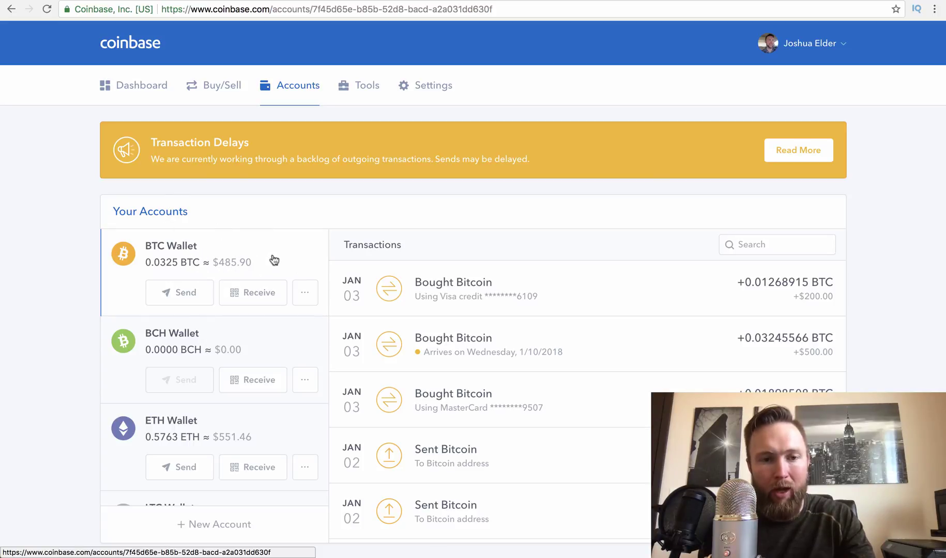
pyautogui.click(184, 292)
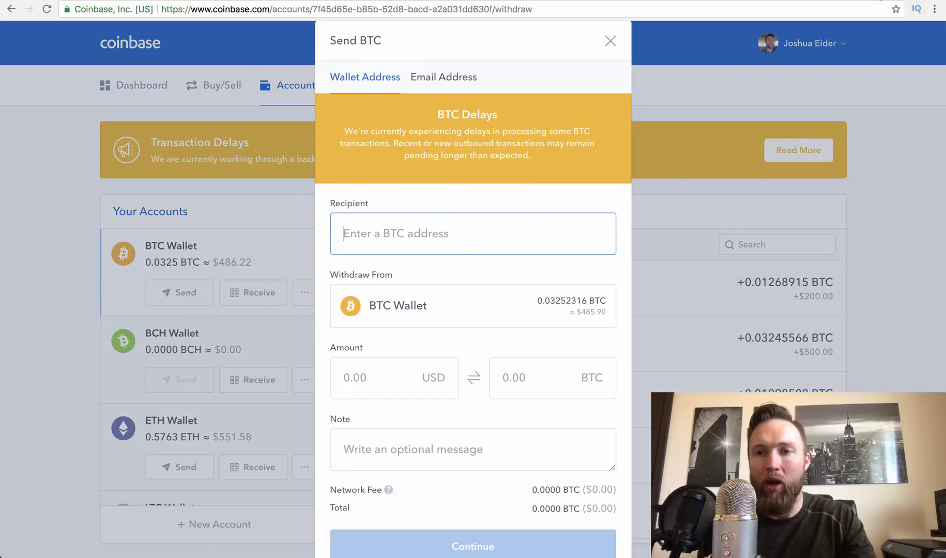
pyautogui.click(848, 1)
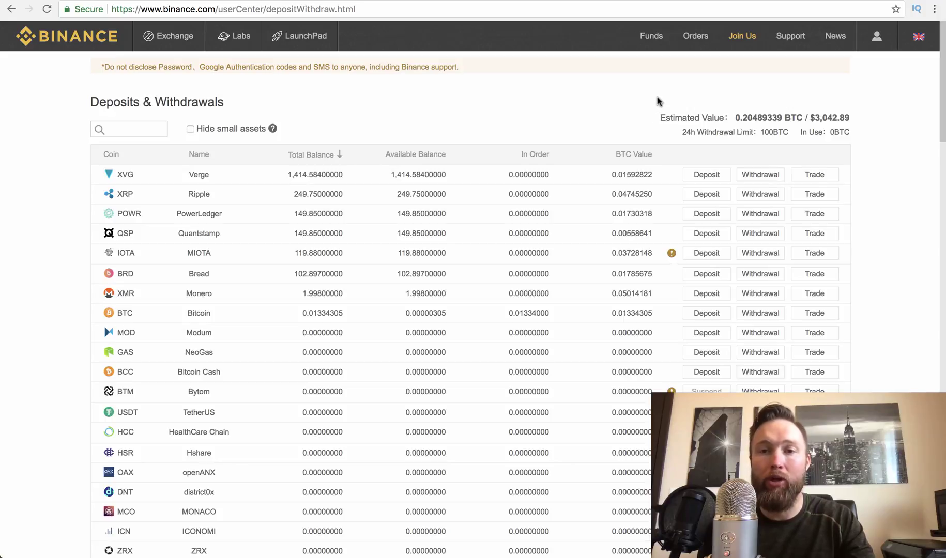
# Step: Reload Deposits & Withdrawals, reveal the Bitcoin row's deposit address and select it
pyautogui.moveTo(697, 48)
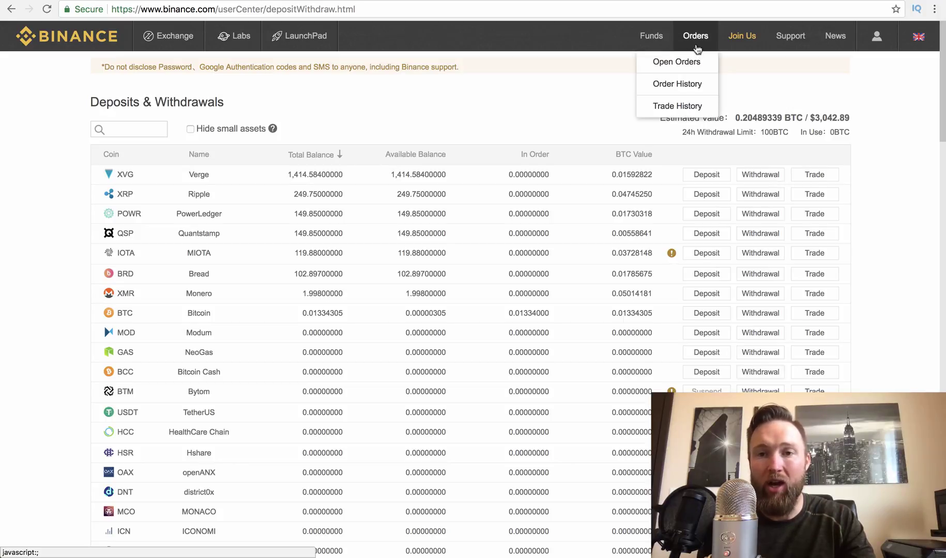
pyautogui.moveTo(646, 46)
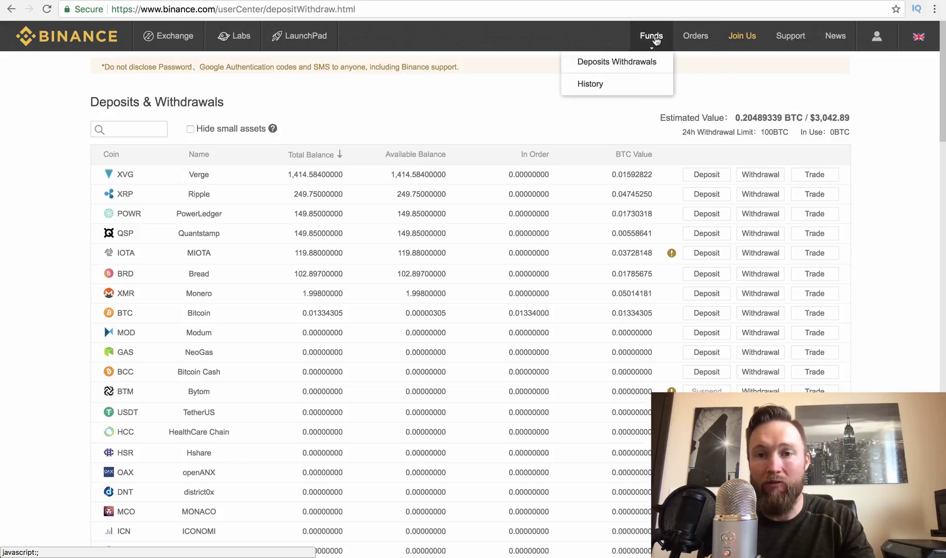
pyautogui.click(637, 67)
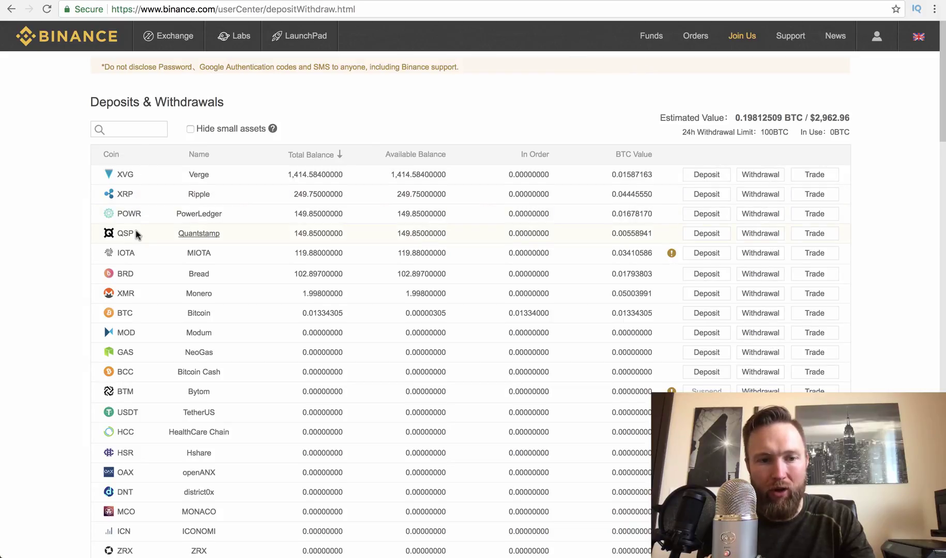
pyautogui.scroll(-2, 136, 230)
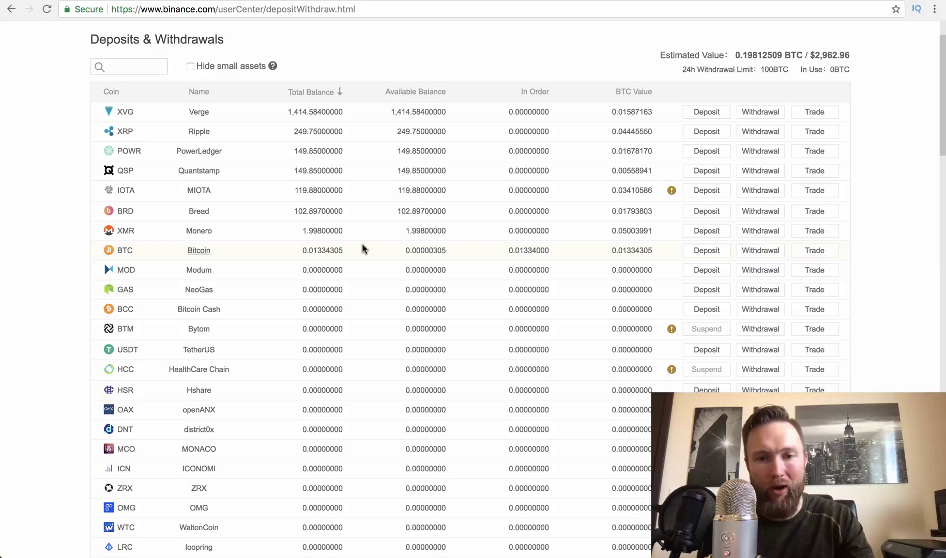
pyautogui.click(708, 251)
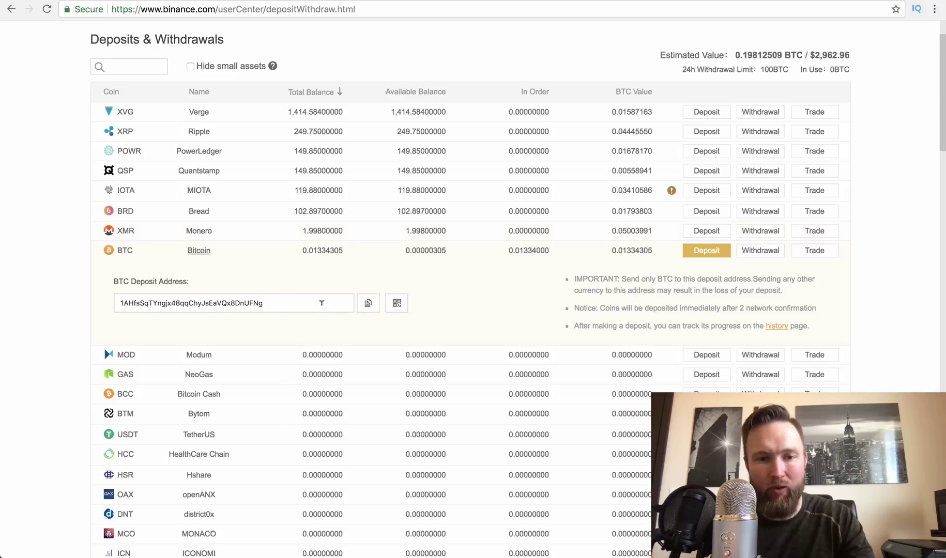
pyautogui.moveTo(290, 303); pyautogui.dragTo(119, 297)
pyautogui.press('super+c')
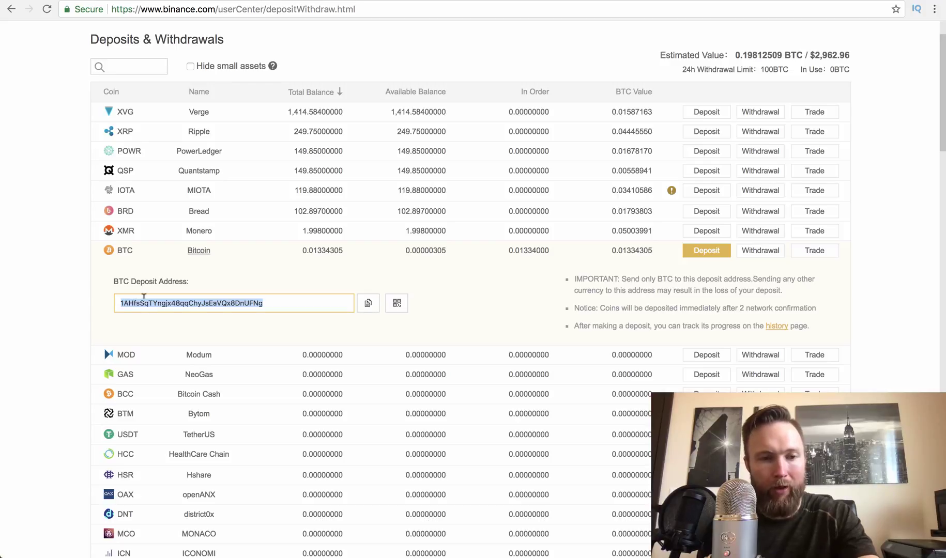
# Step: In Coinbase, paste the Binance deposit address as recipient and enter 200 USD (0.0134 BTC)
pyautogui.click(775, 2)
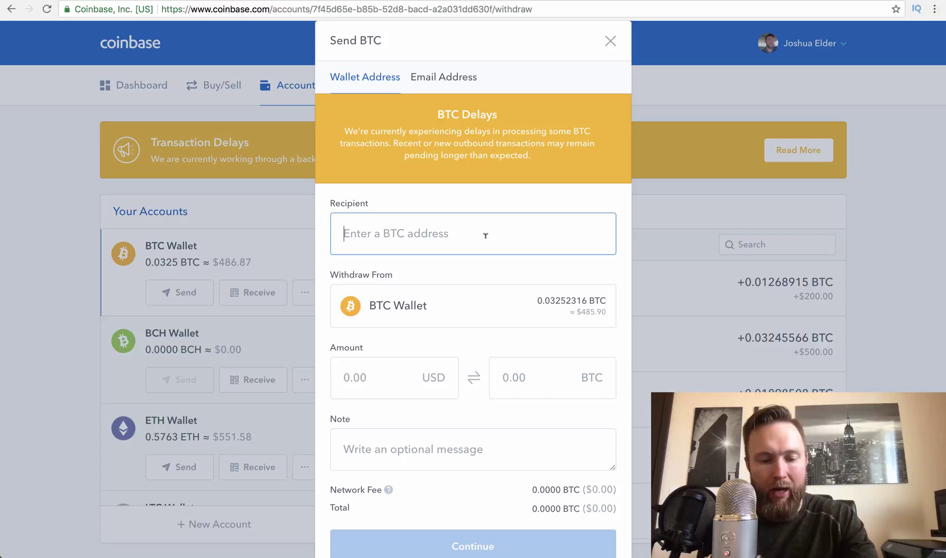
pyautogui.press('super+v')
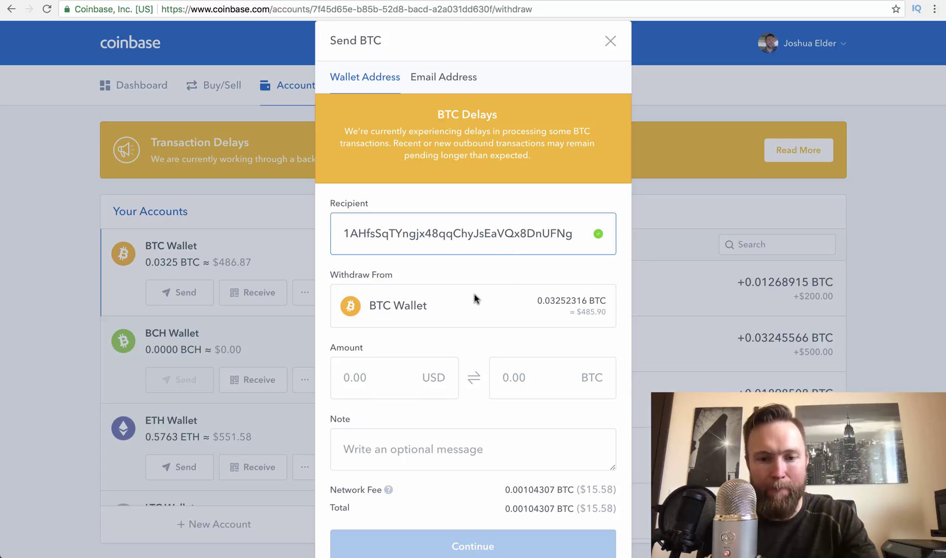
pyautogui.scroll(-2, 473, 294)
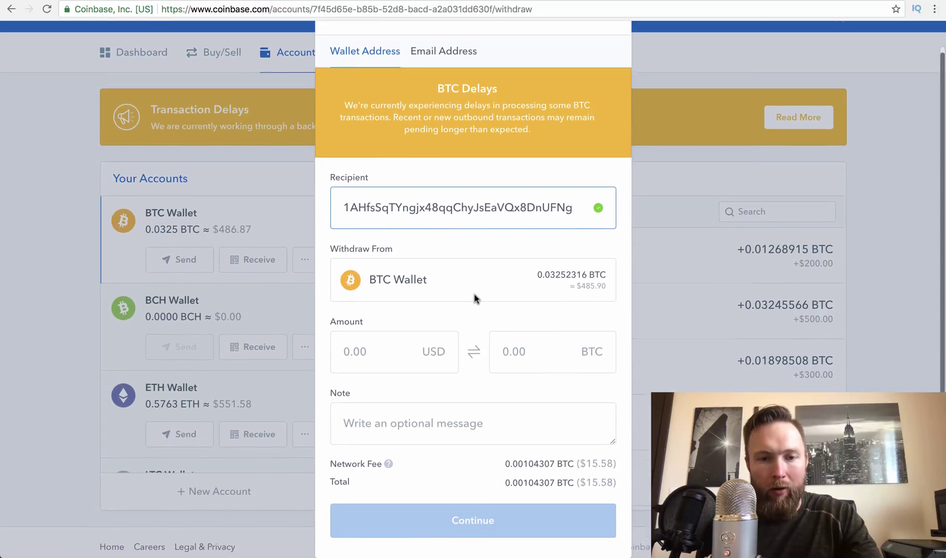
pyautogui.click(397, 353)
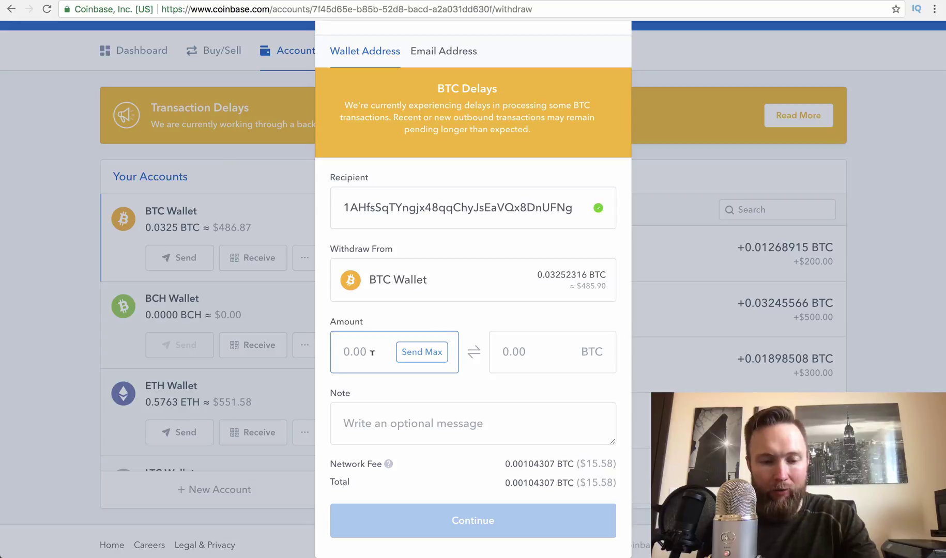
pyautogui.write('200')
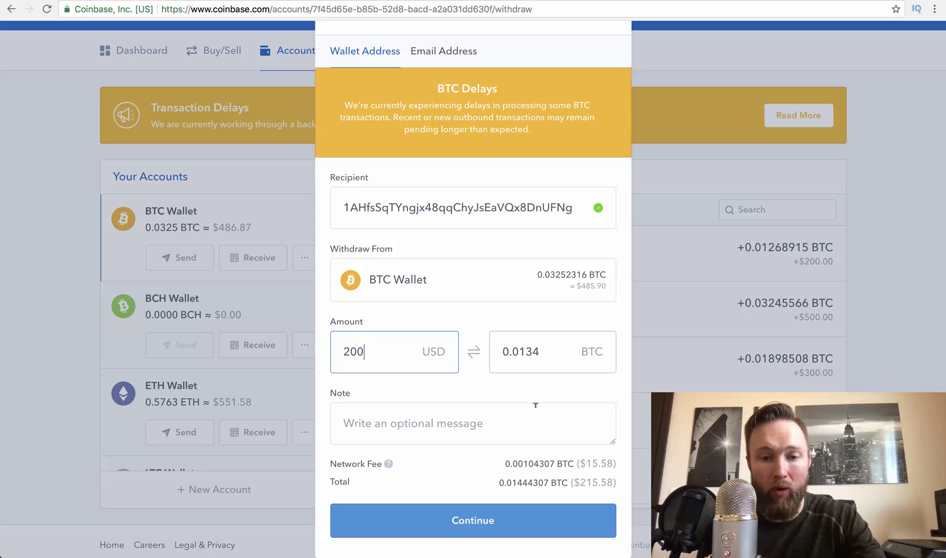
# Step: Add the note 'binance transfer' to the send form
pyautogui.click(515, 423)
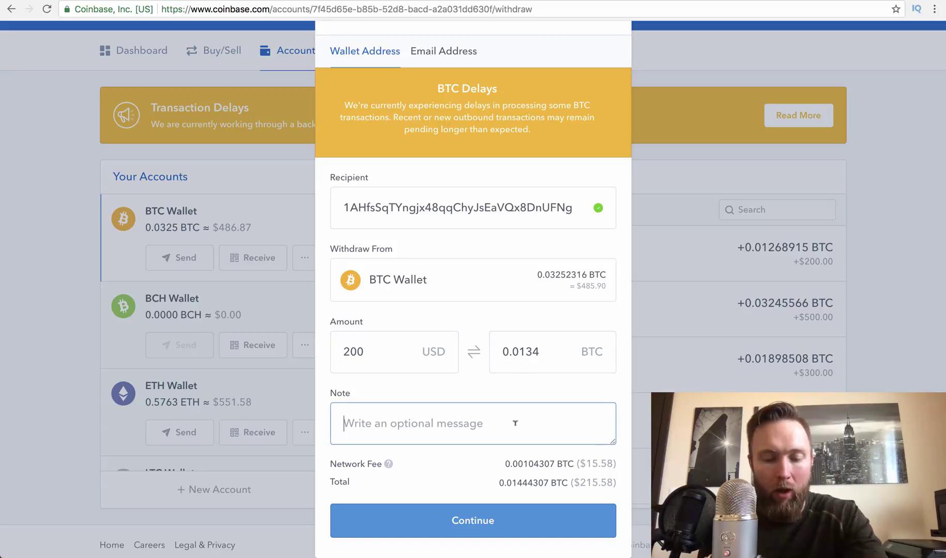
pyautogui.write('bina')
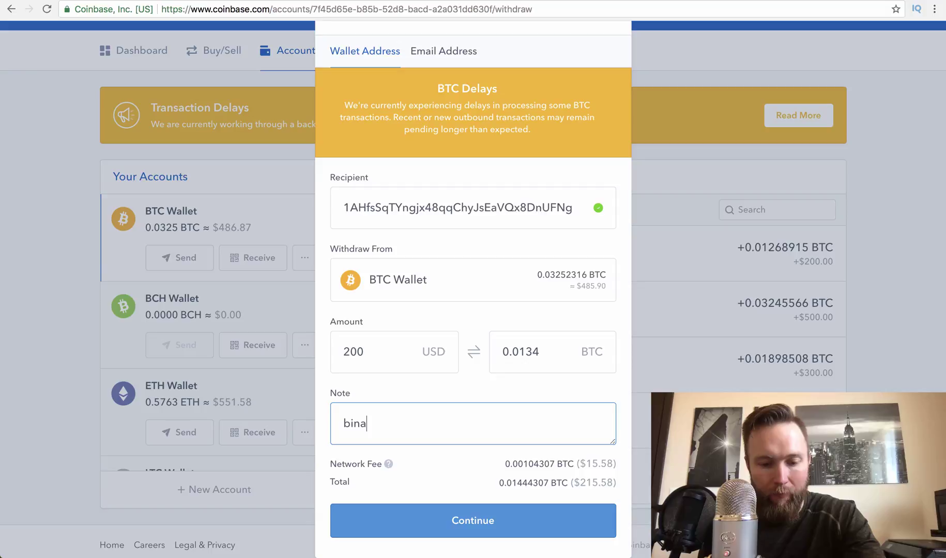
pyautogui.write('nce')
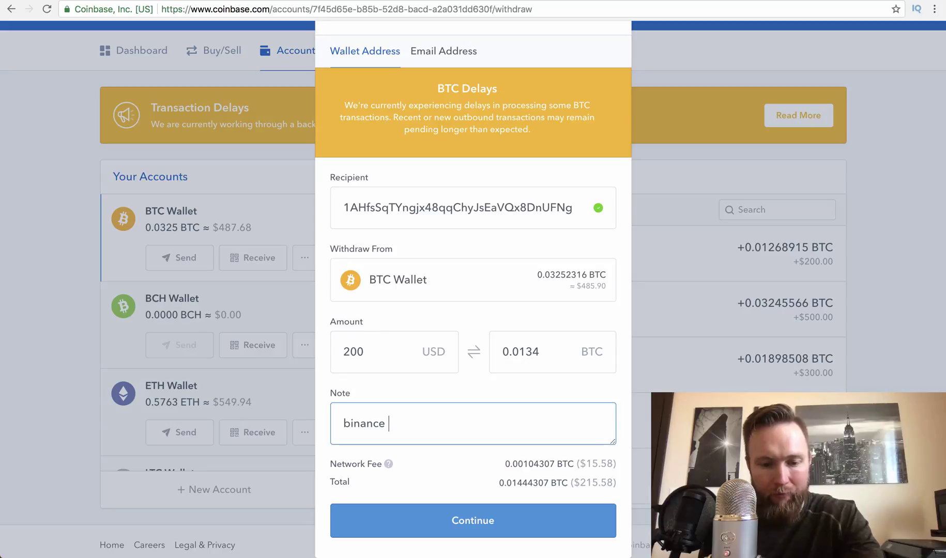
pyautogui.write('trana')
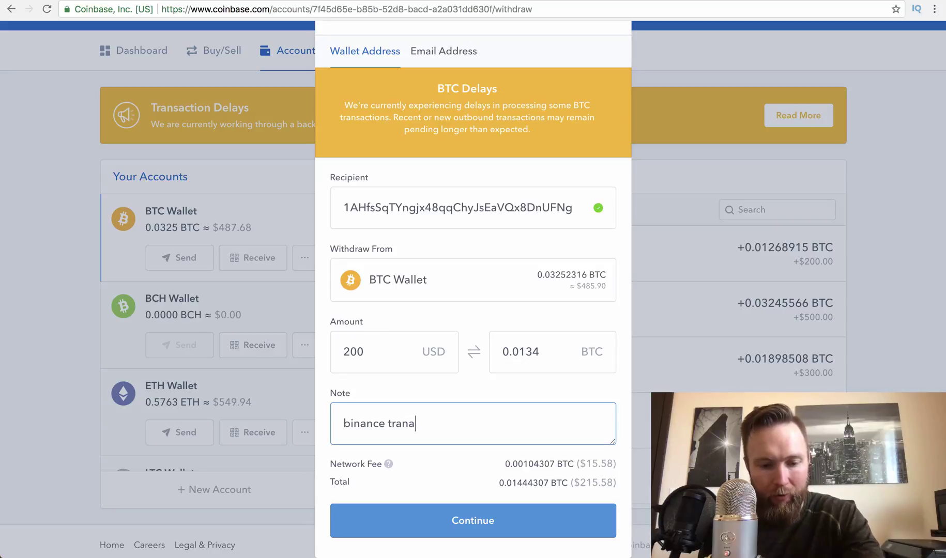
pyautogui.press('BackSpace')
pyautogui.write('sfer')
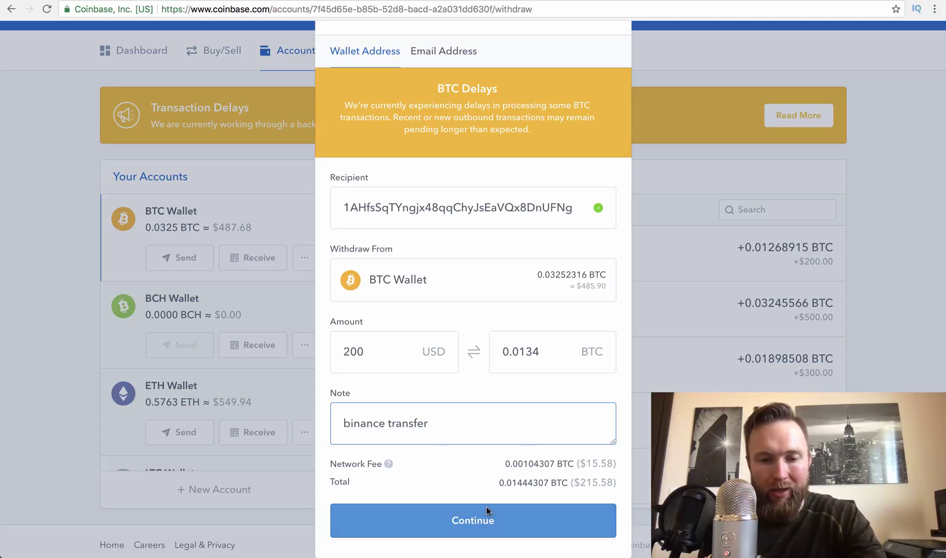
pyautogui.scroll(-1, 486, 460)
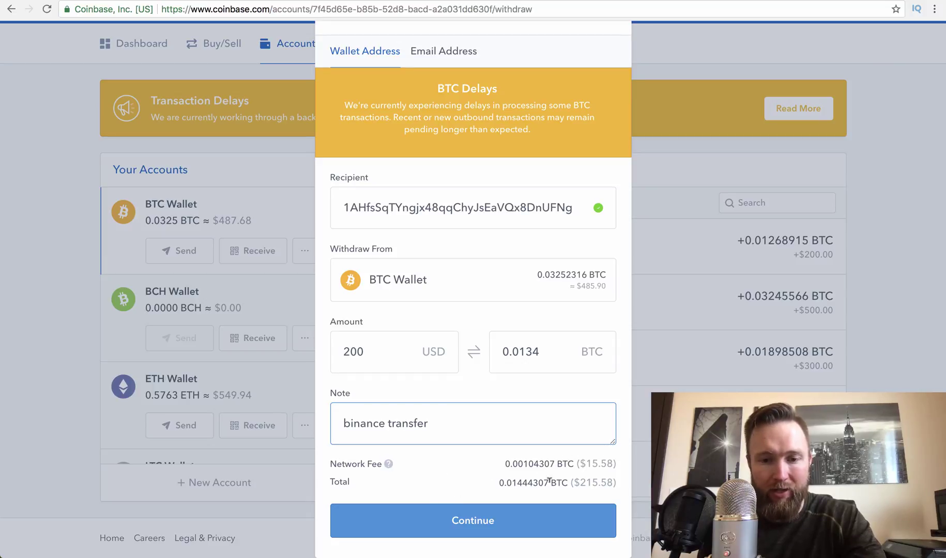
pyautogui.moveTo(559, 482); pyautogui.dragTo(623, 489)
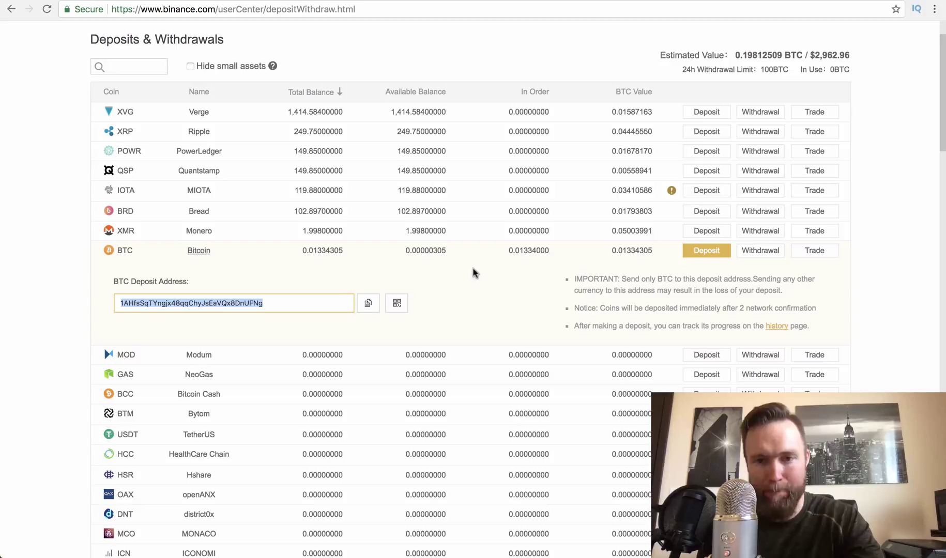
# Step: Scroll back up Binance's Deposits & Withdrawals page showing 0.01334 BTC in order
pyautogui.scroll(2, 472, 273)
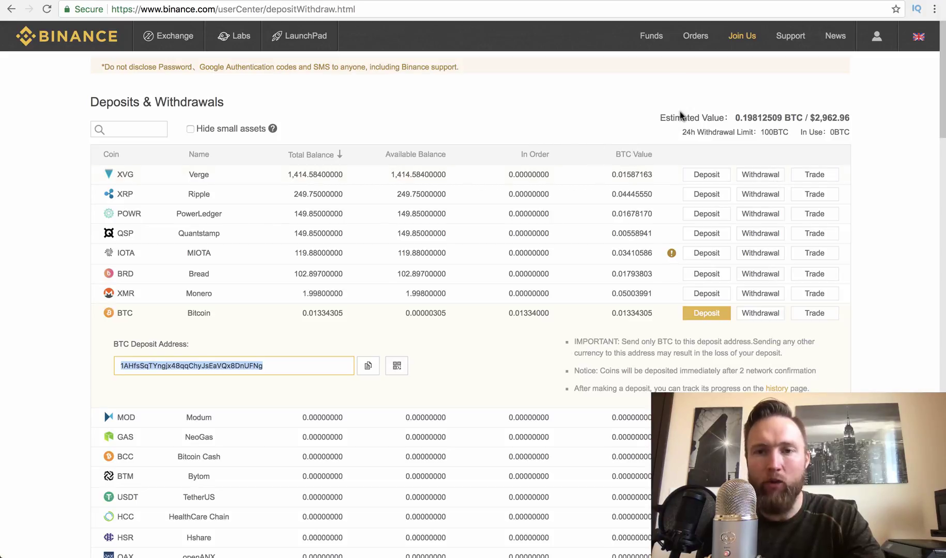
# Step: Switch to Basic trading and search 'xvg' to load the XVG/BTC trading page
pyautogui.click(171, 41)
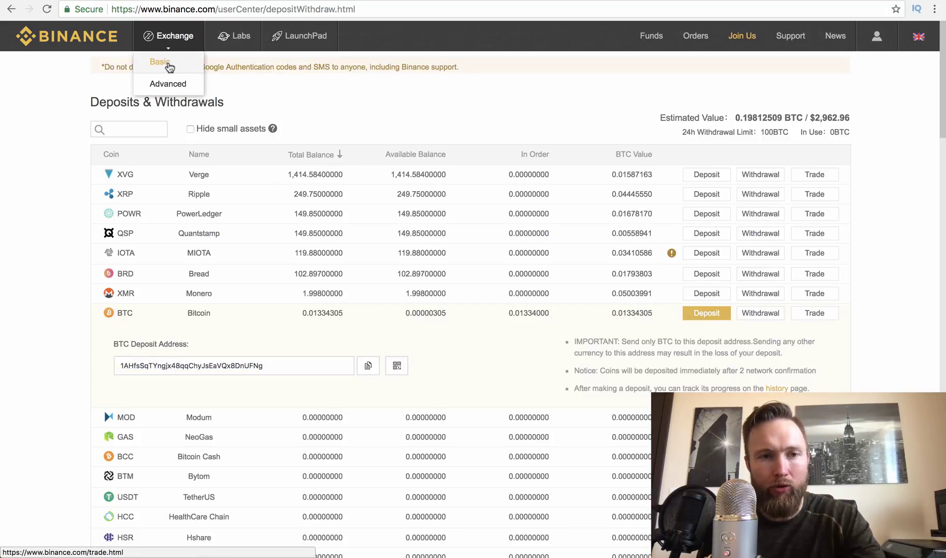
pyautogui.click(170, 66)
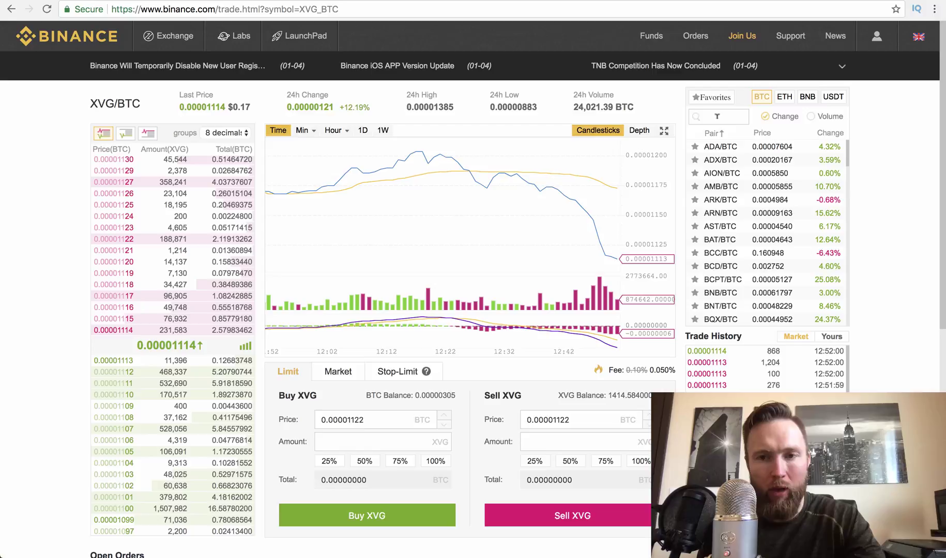
pyautogui.click(717, 116)
pyautogui.write('xvg')
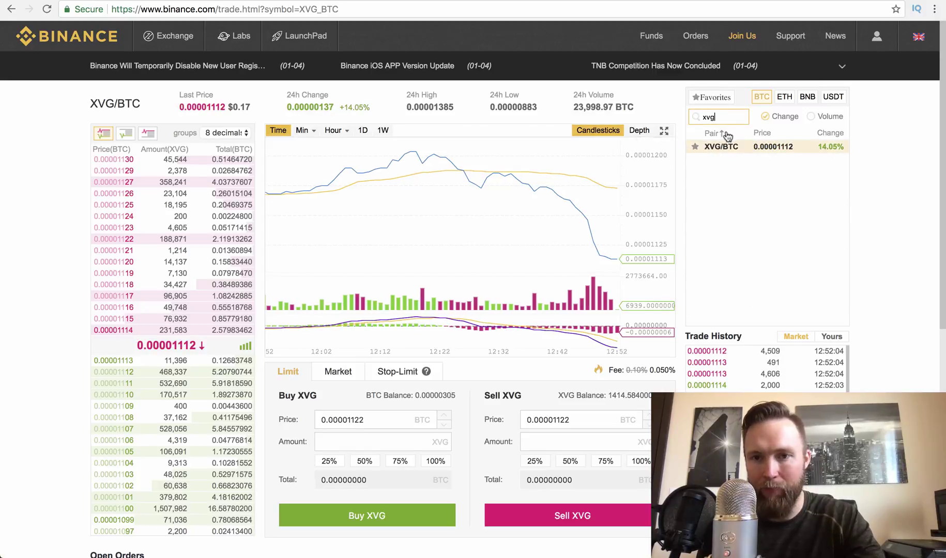
pyautogui.moveTo(720, 114); pyautogui.dragTo(699, 115)
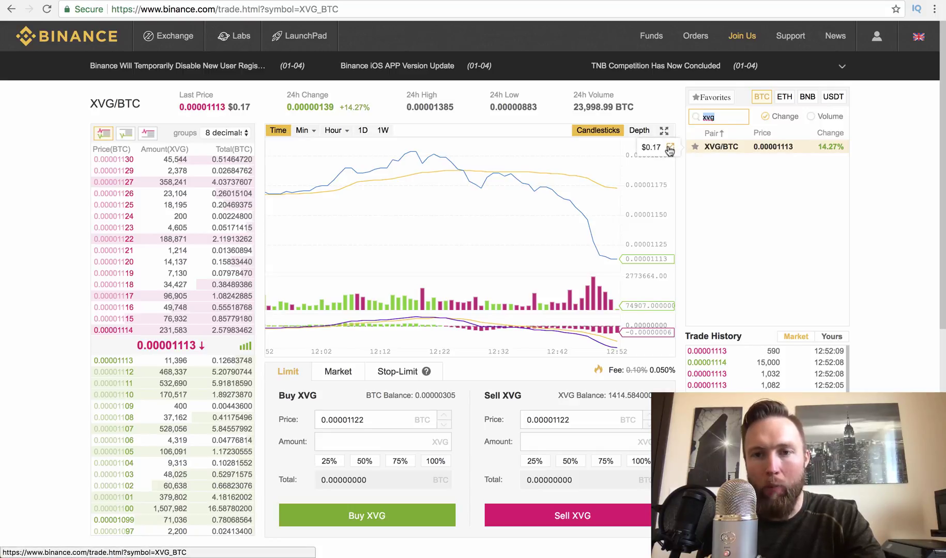
pyautogui.moveTo(661, 147); pyautogui.dragTo(648, 147)
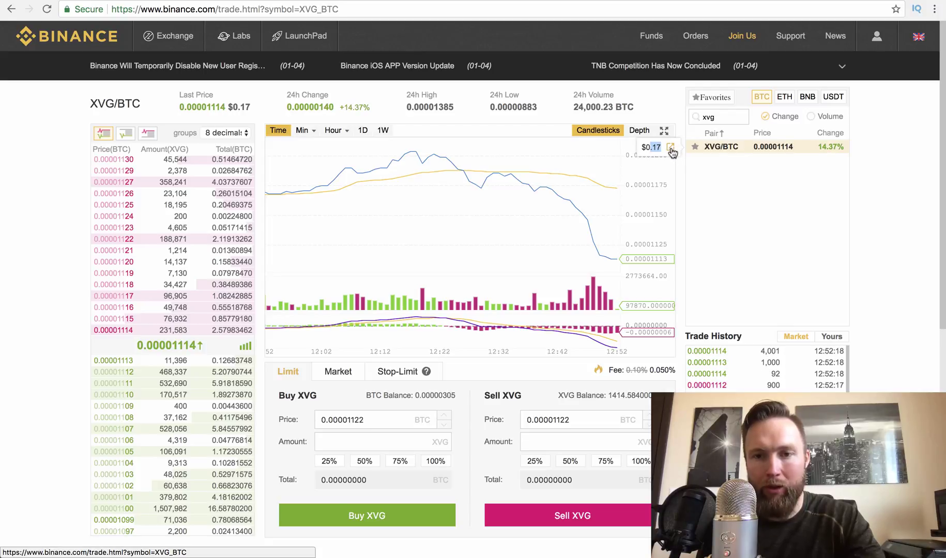
pyautogui.click(670, 150)
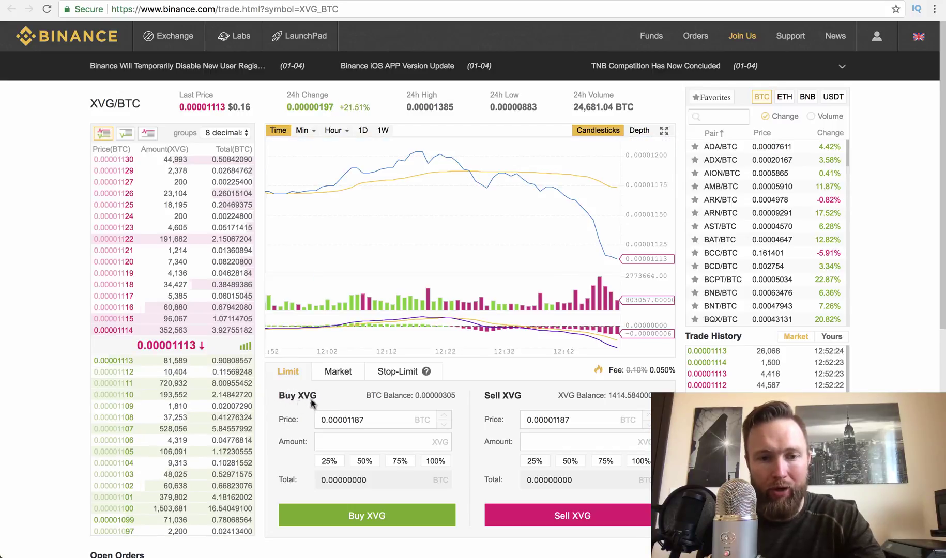
# Step: Enter a limit buy of 5 XVG at 0.00001187 BTC, totalling 0.00005935 BTC
pyautogui.moveTo(319, 397); pyautogui.dragTo(282, 398)
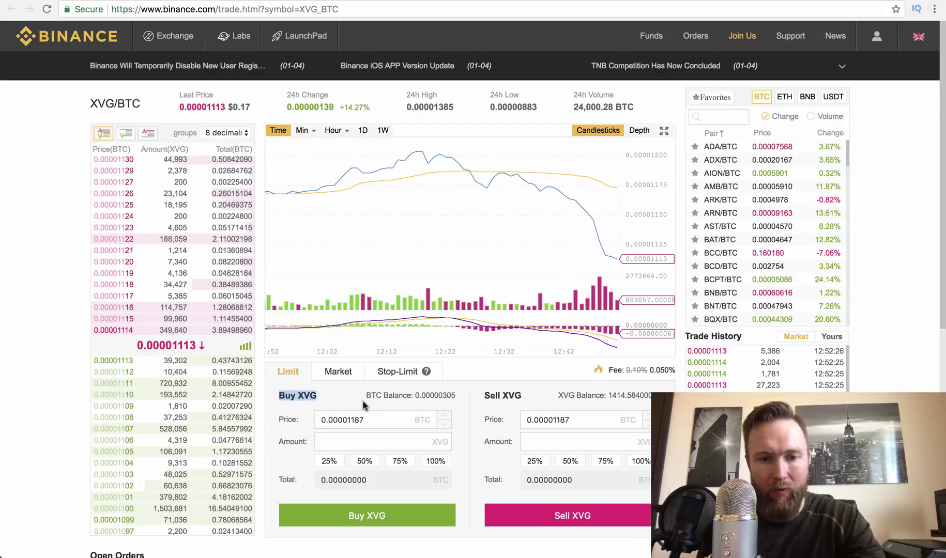
pyautogui.moveTo(363, 401); pyautogui.dragTo(443, 401)
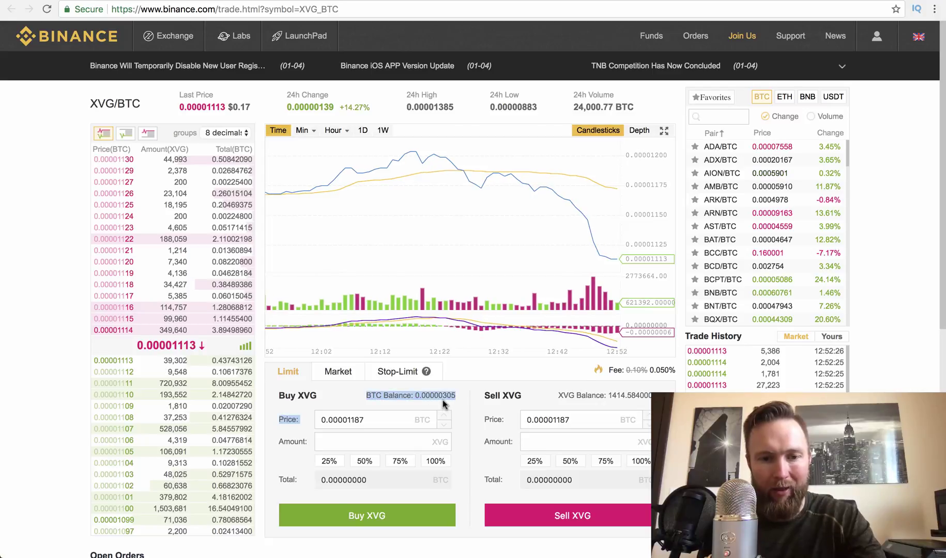
pyautogui.click(338, 442)
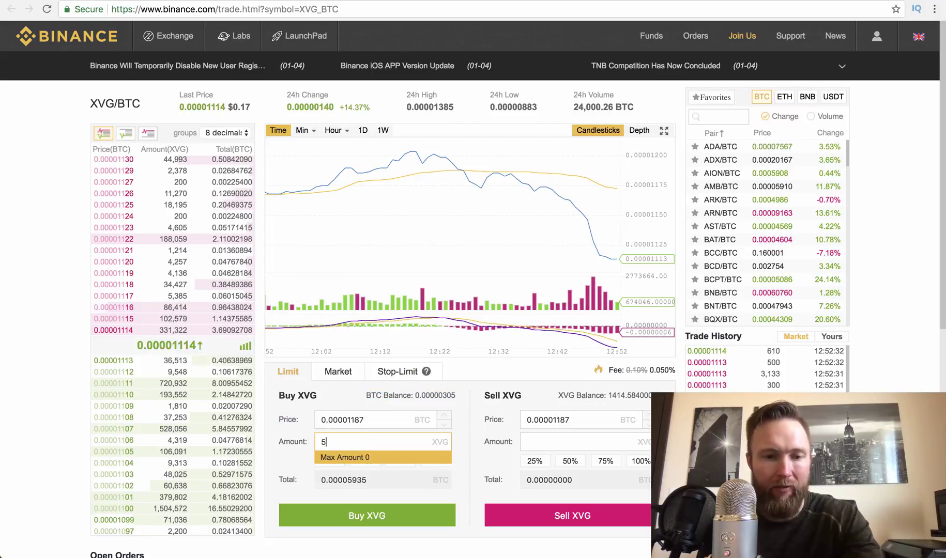
pyautogui.write('5')
pyautogui.click(462, 459)
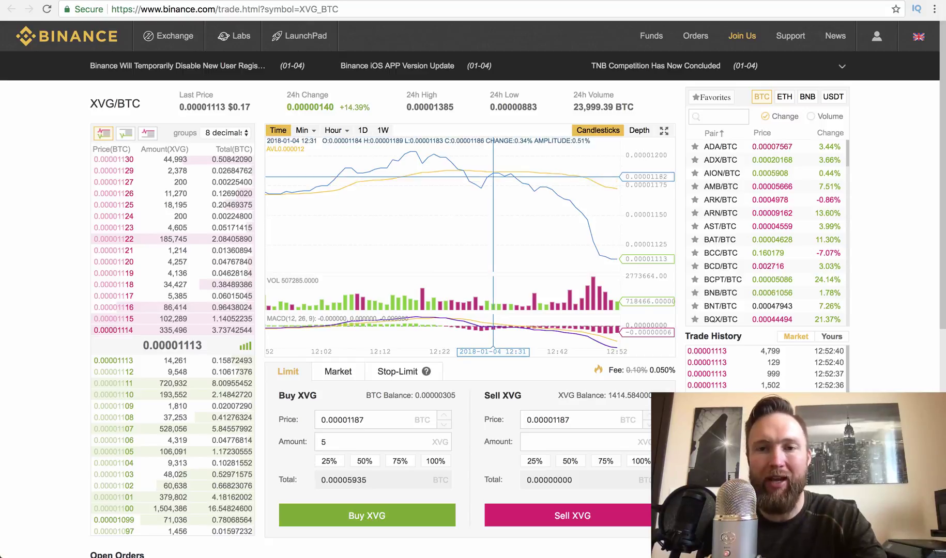
pyautogui.moveTo(695, 39)
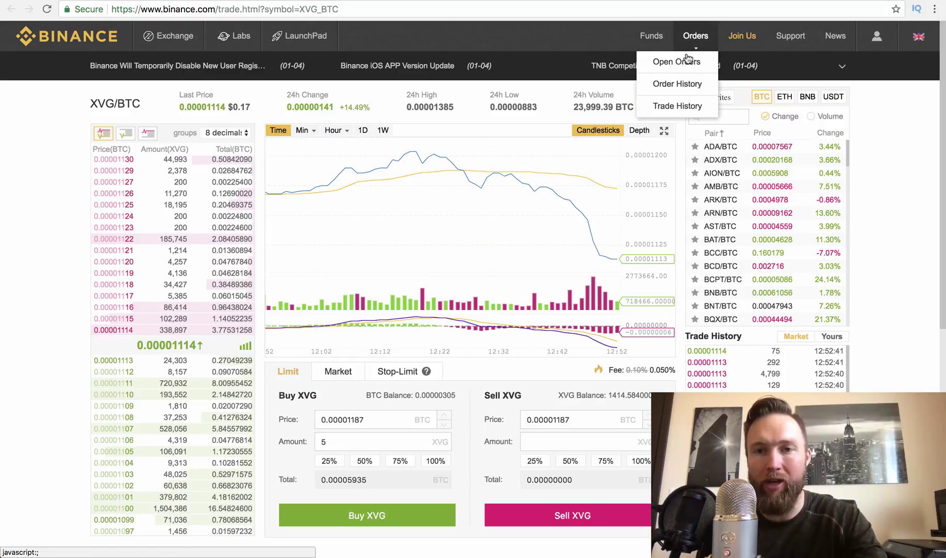
# Step: Review Order History with the top IOTA/BTC order's fills expanded, then bring up BLOCKCHAIN RECORDS
pyautogui.click(689, 88)
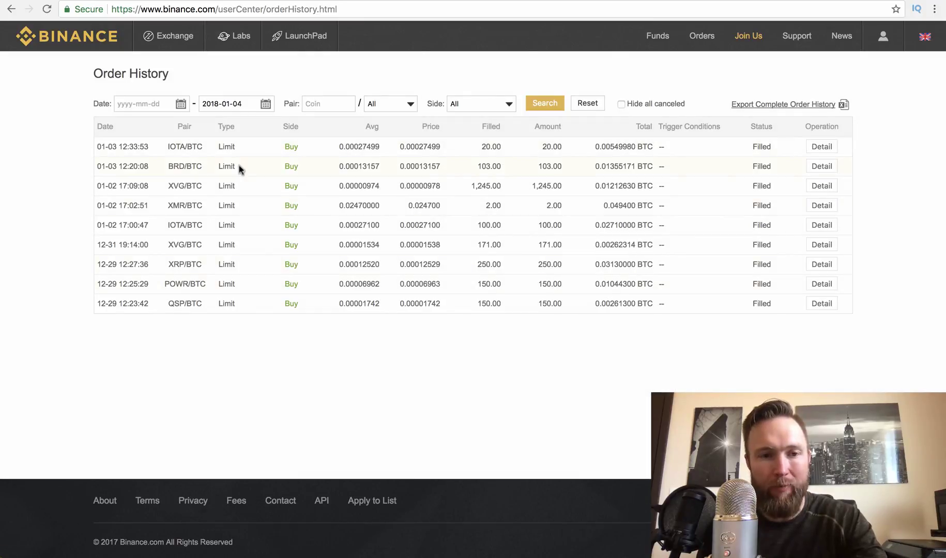
pyautogui.moveTo(786, 148); pyautogui.dragTo(690, 151)
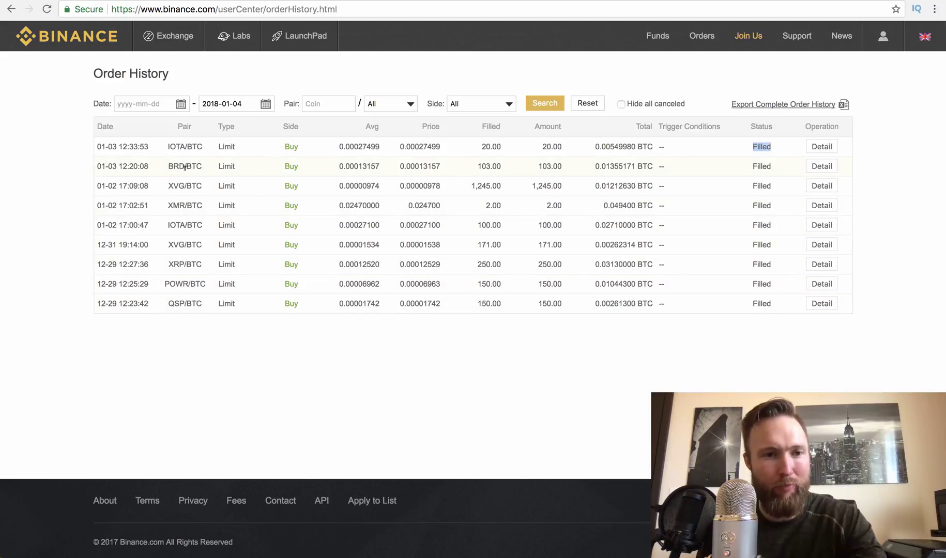
pyautogui.moveTo(184, 166); pyautogui.dragTo(164, 167)
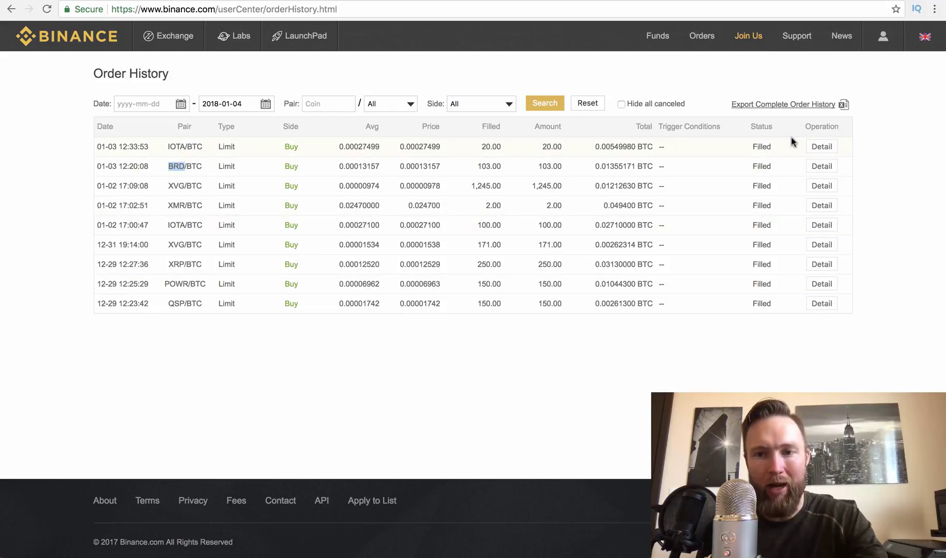
pyautogui.click(810, 148)
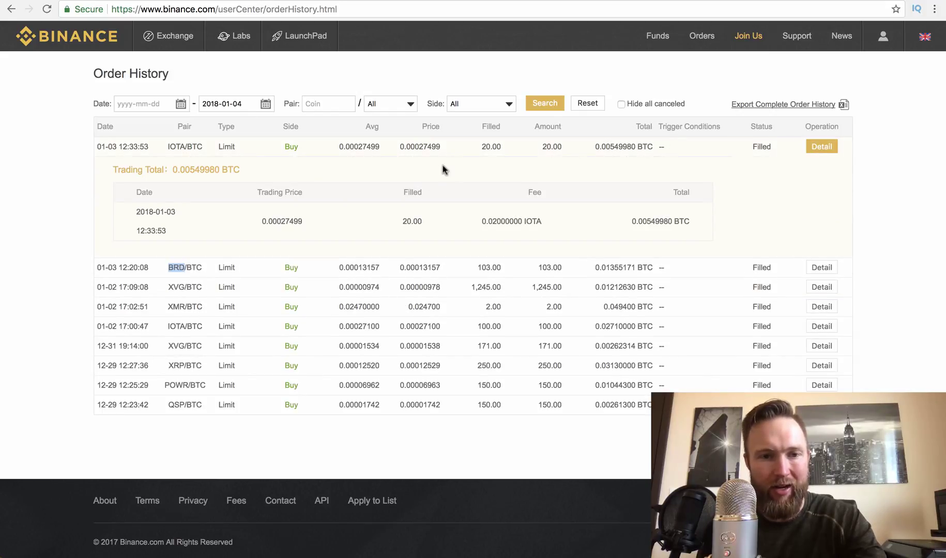
pyautogui.moveTo(311, 221); pyautogui.dragTo(261, 223)
pyautogui.click(429, 220)
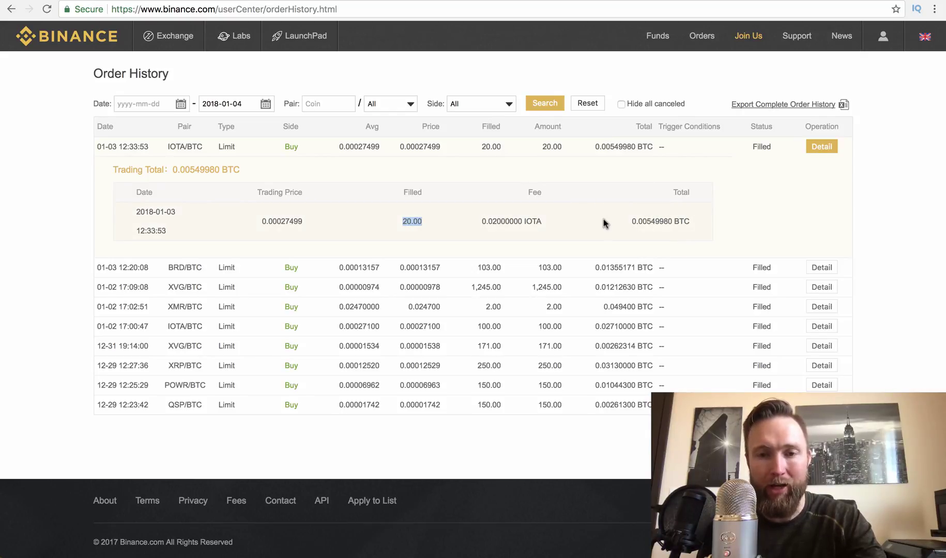
pyautogui.press('super+Tab')
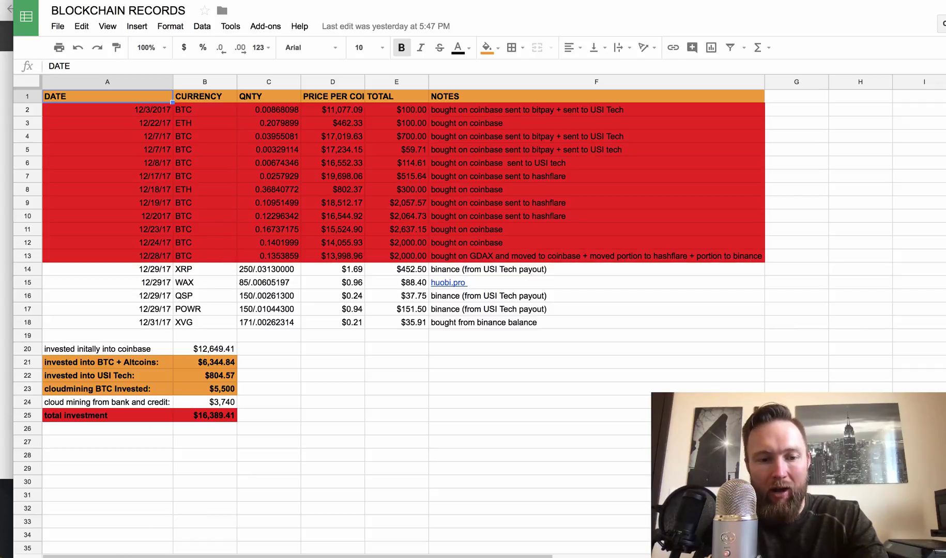
# Step: Flip between the December and January record sheets, ending on January
pyautogui.hotkey('ctrl', 'shift', 'pagedown')
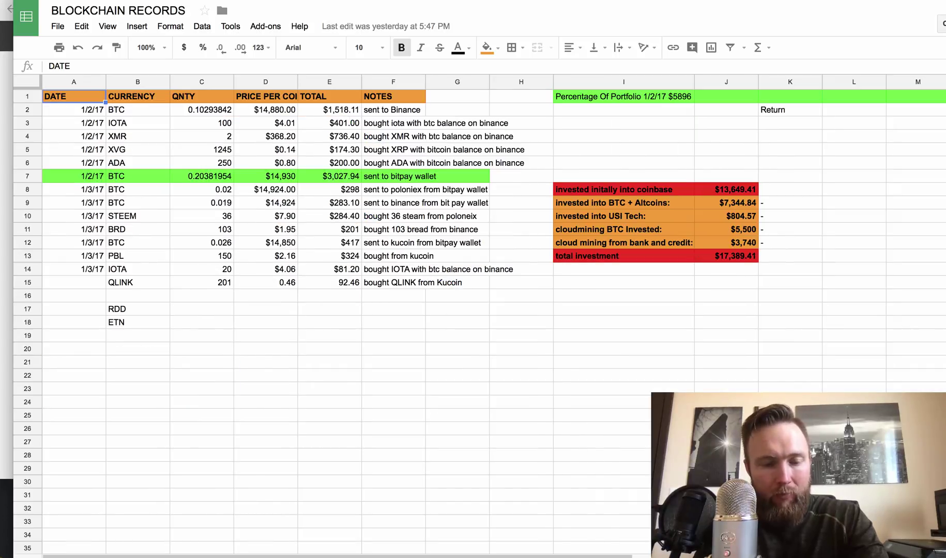
pyautogui.hotkey('ctrl', 'shift', 'pageup')
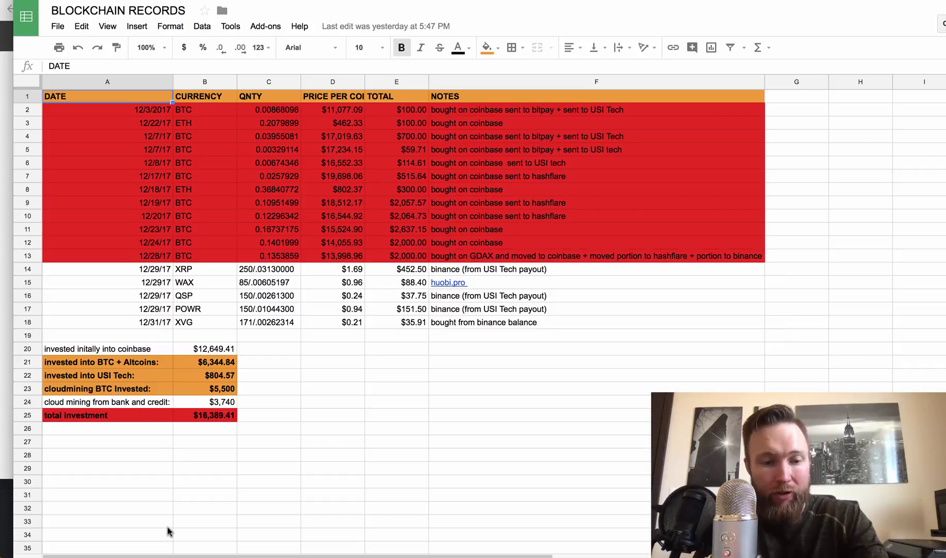
pyautogui.hotkey('ctrl', 'shift', 'pagedown')
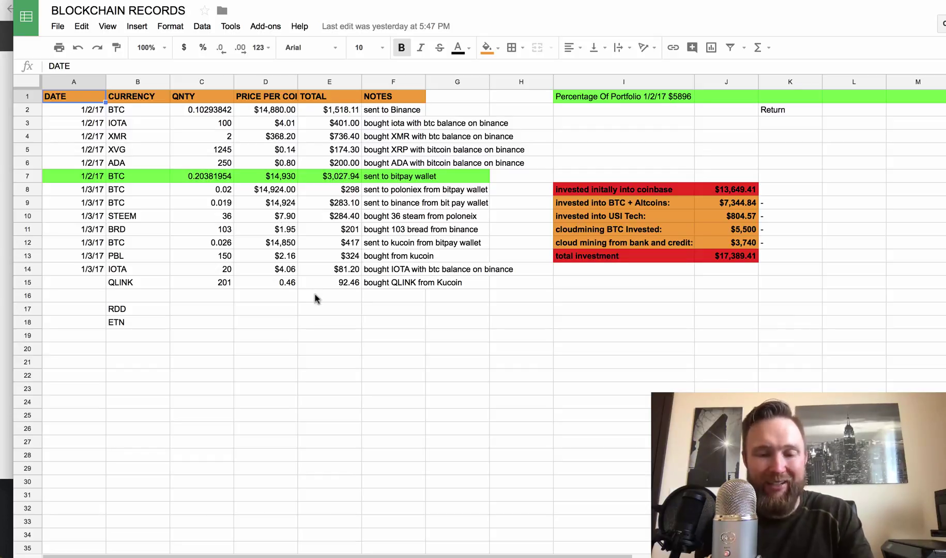
# Step: Return to Binance's Order History with the IOTA/BTC buy of 20.00 still expanded
pyautogui.hotkey('alt', 'Tab')
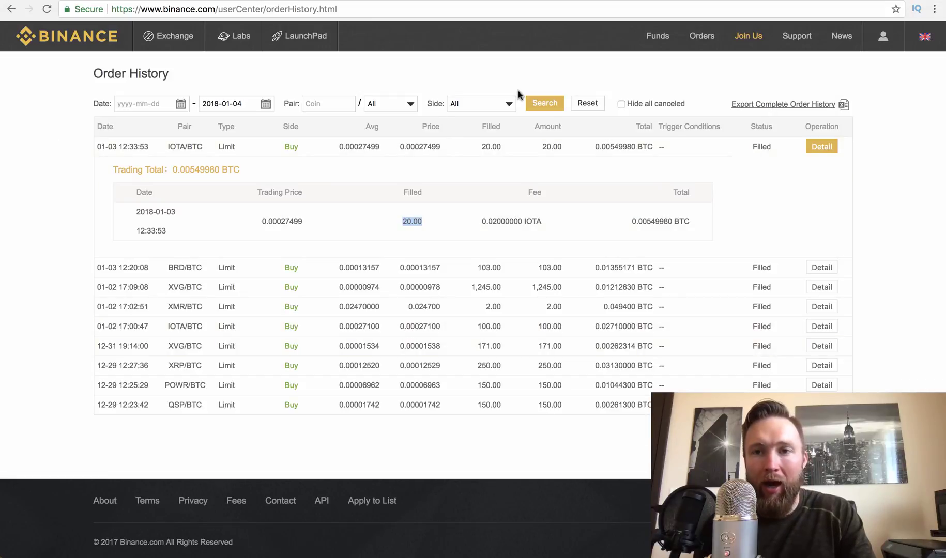